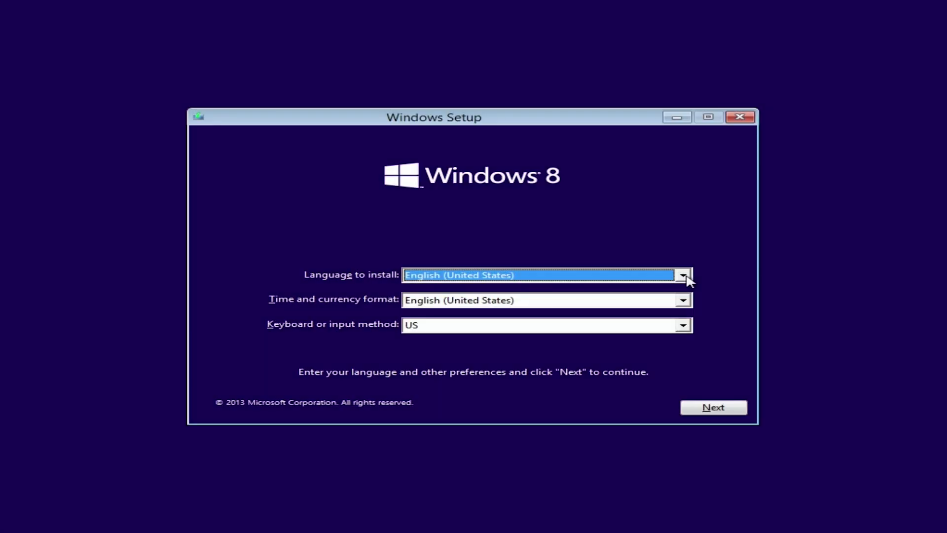
Start Windows Setup, choose Windows 8.1 Pro N, accept the license and pick a Custom install
click(687, 407)
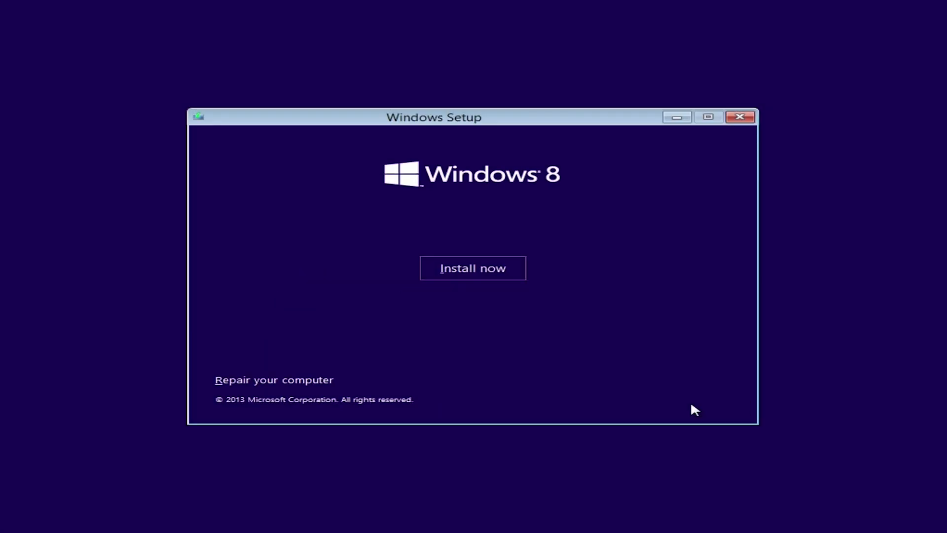
click(451, 270)
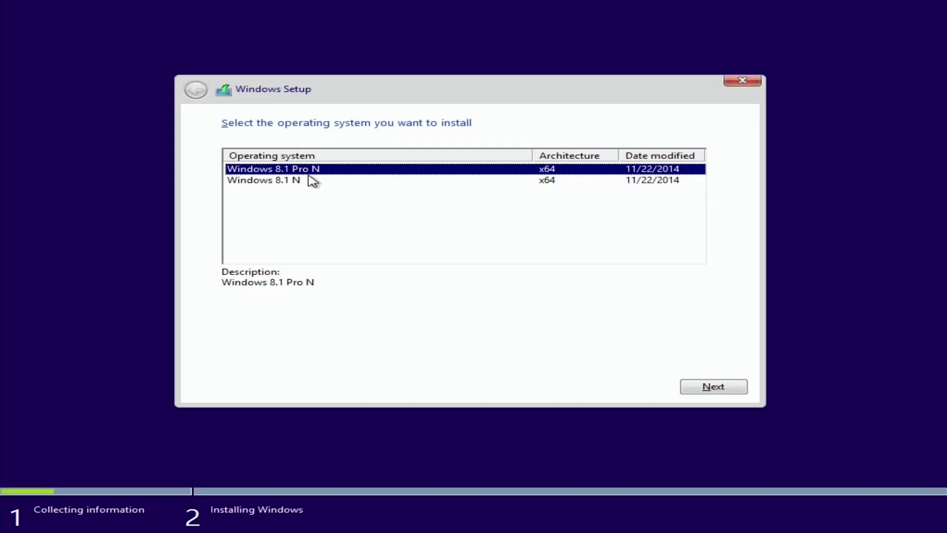
click(713, 386)
click(227, 354)
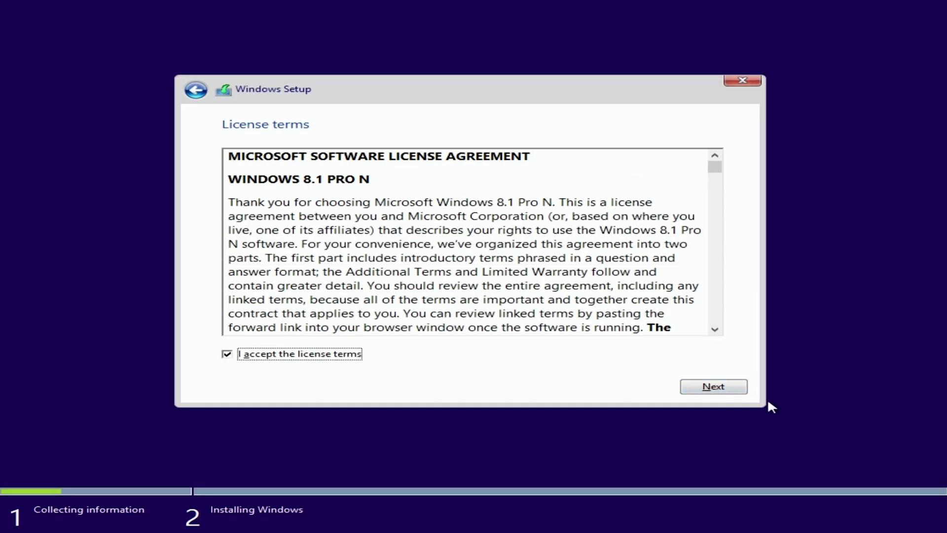
click(714, 386)
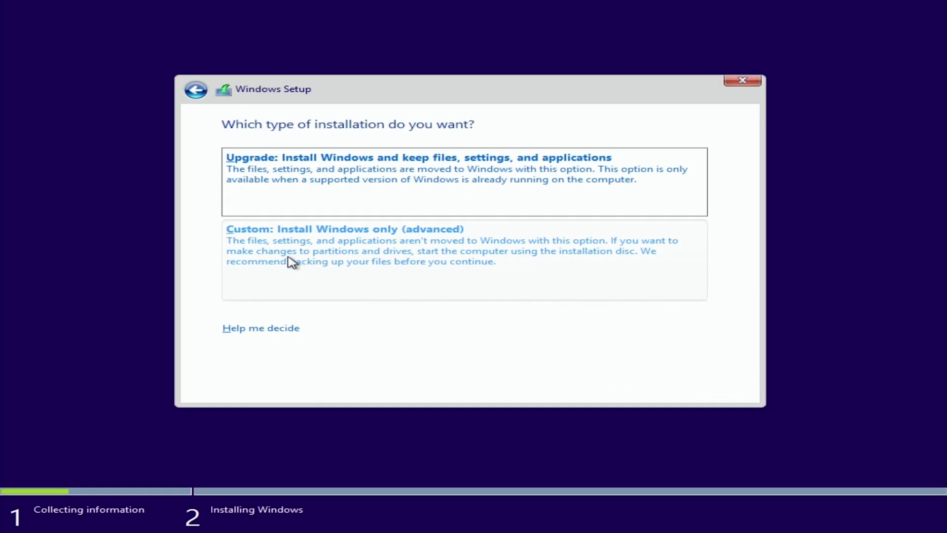
click(292, 264)
Select Drive 4 Unallocated Space as the target and begin installing
mouse_move(722, 190)
mouse_down()
mouse_move(721, 258)
mouse_move(724, 189)
mouse_up()
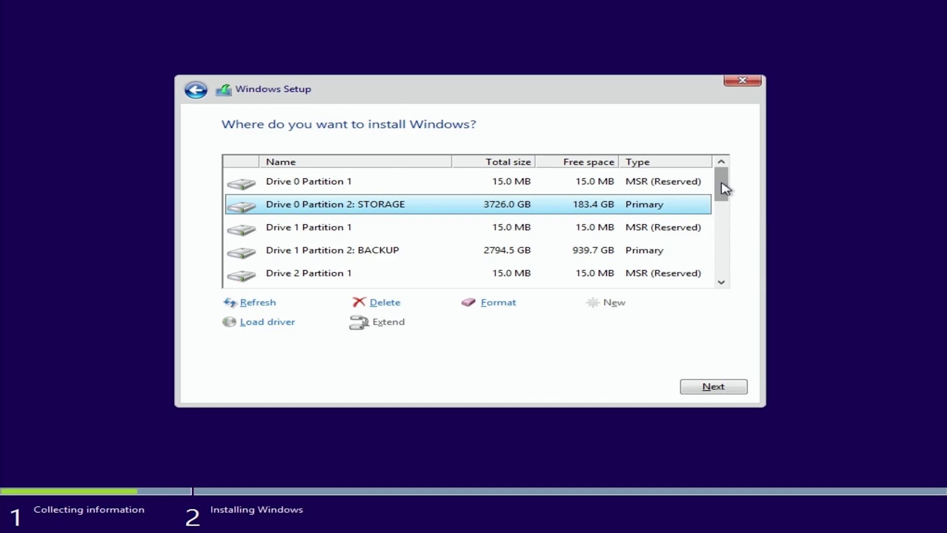
drag(732, 177, 723, 240)
click(523, 250)
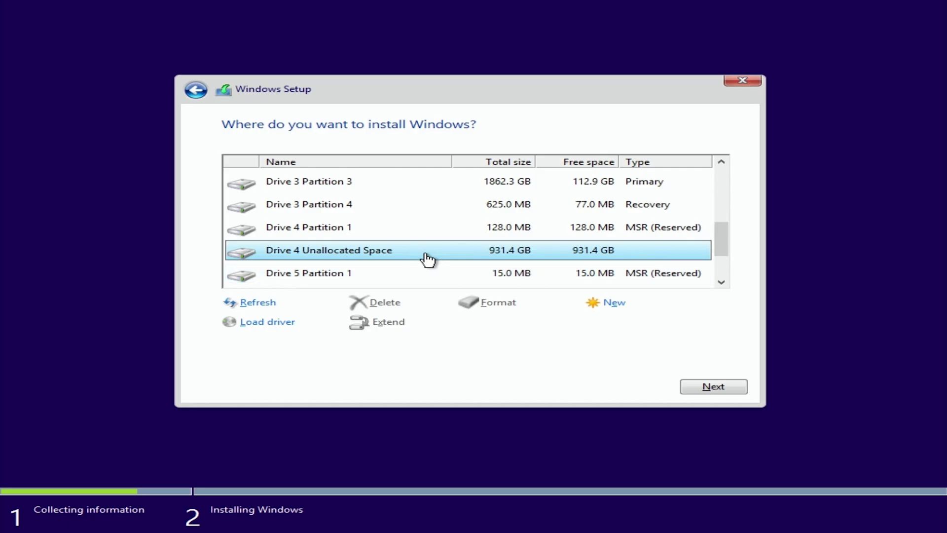
key(Return)
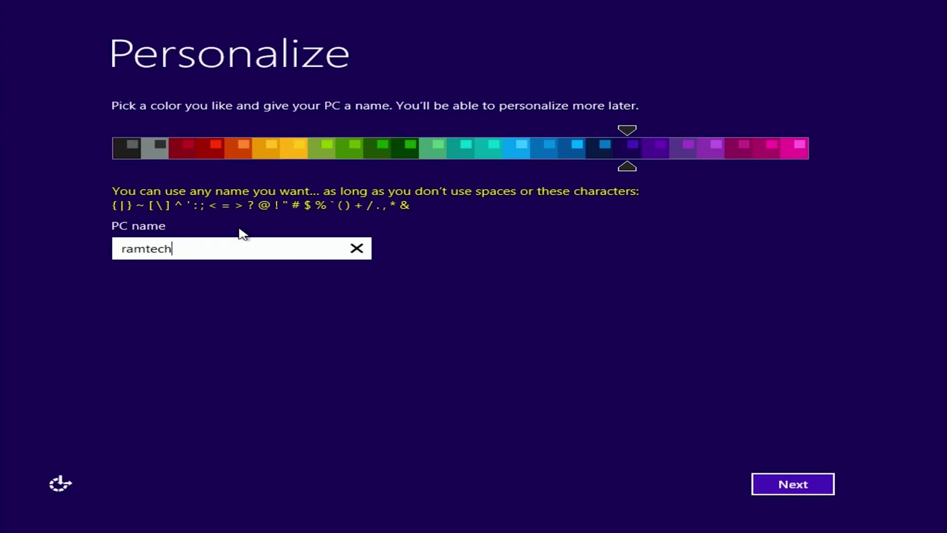
Name the PC 'ramtech' and accept the express settings
text(h)
key(Return)
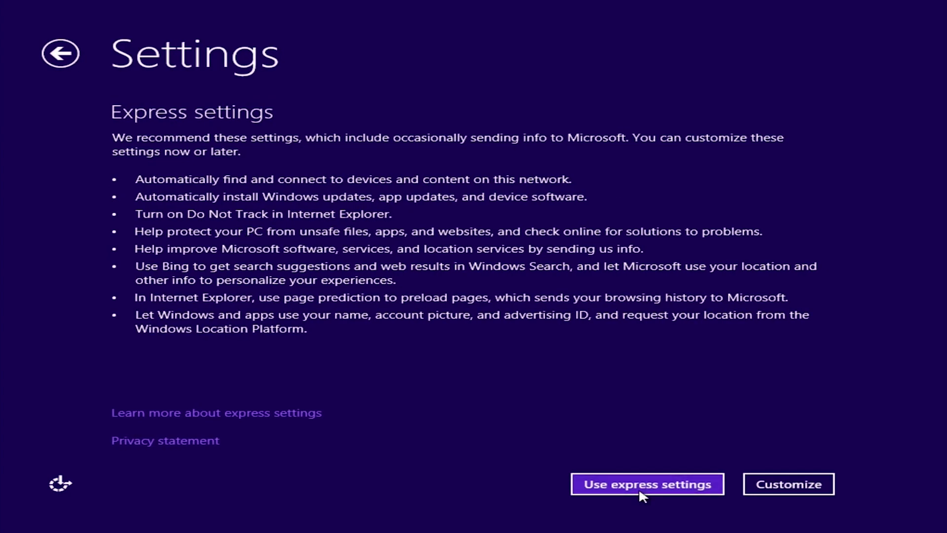
click(617, 491)
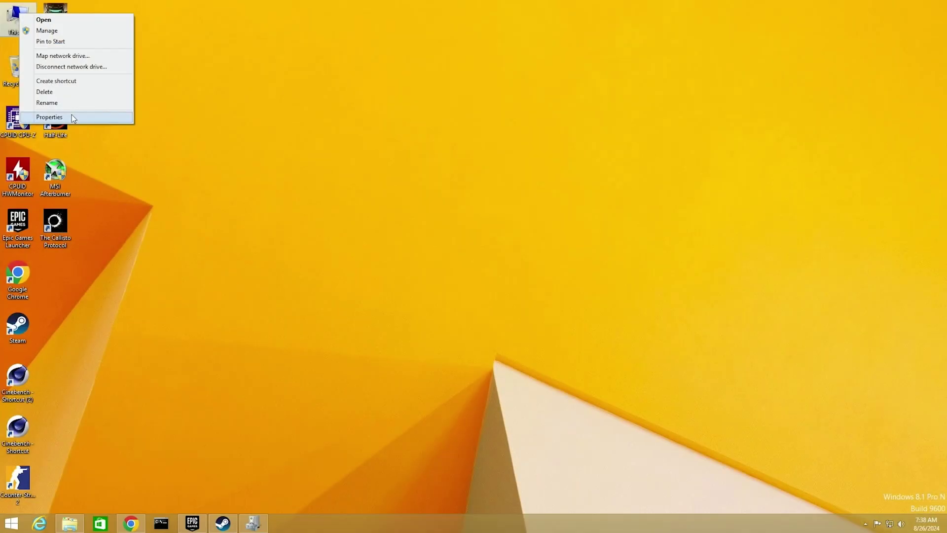
Open This PC's system properties to reach Device Manager
click(72, 115)
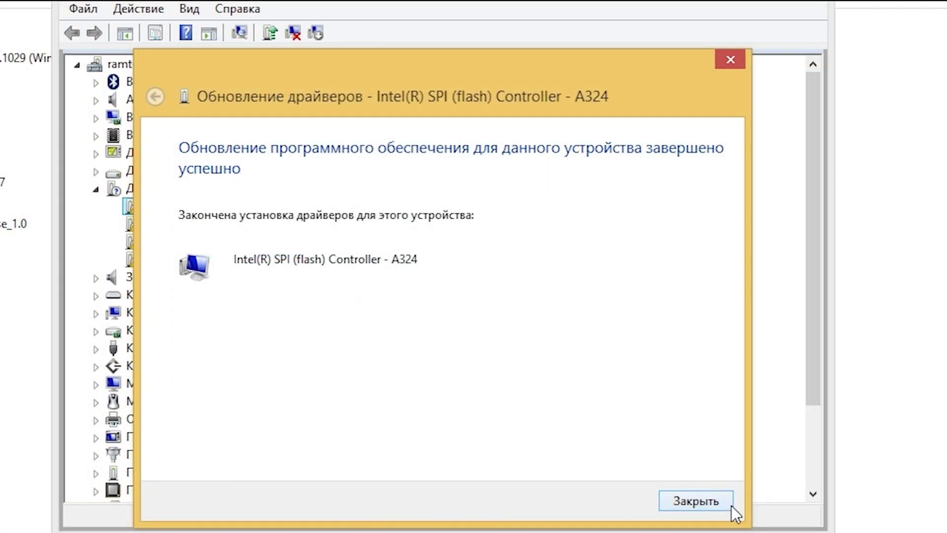
Install the Основное системное устройство driver from the Drivers folder, then select the Intel Ethernet Controller I225-V
click(728, 503)
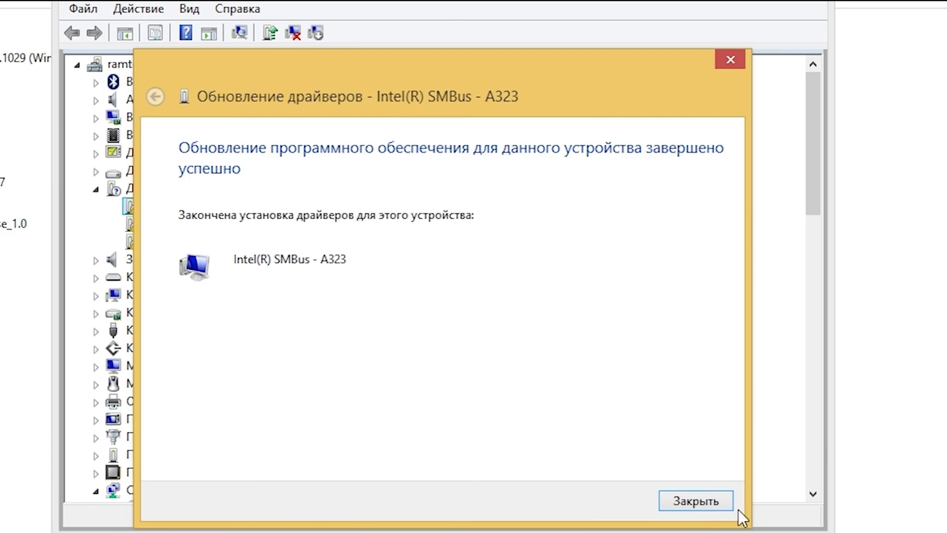
click(728, 506)
click(188, 205)
right_click(188, 205)
click(266, 219)
click(306, 307)
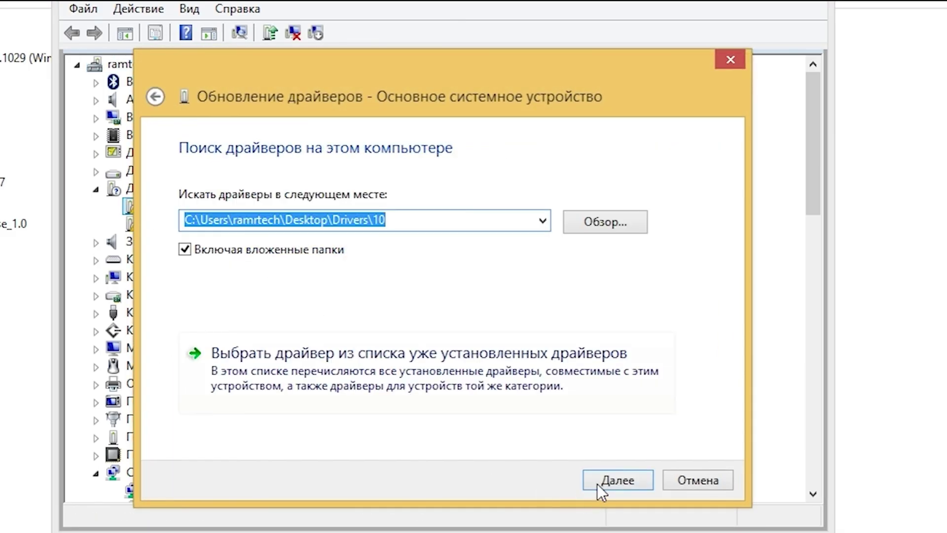
click(598, 482)
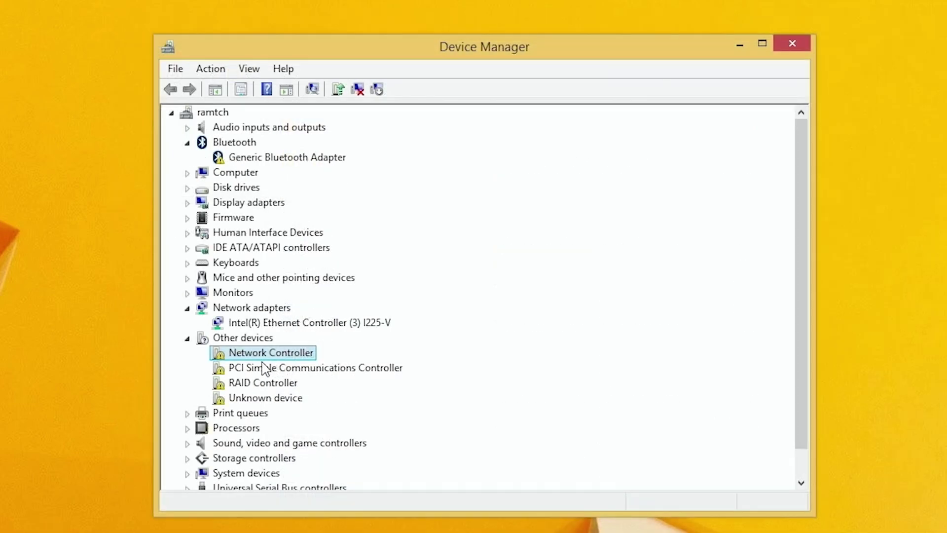
click(275, 324)
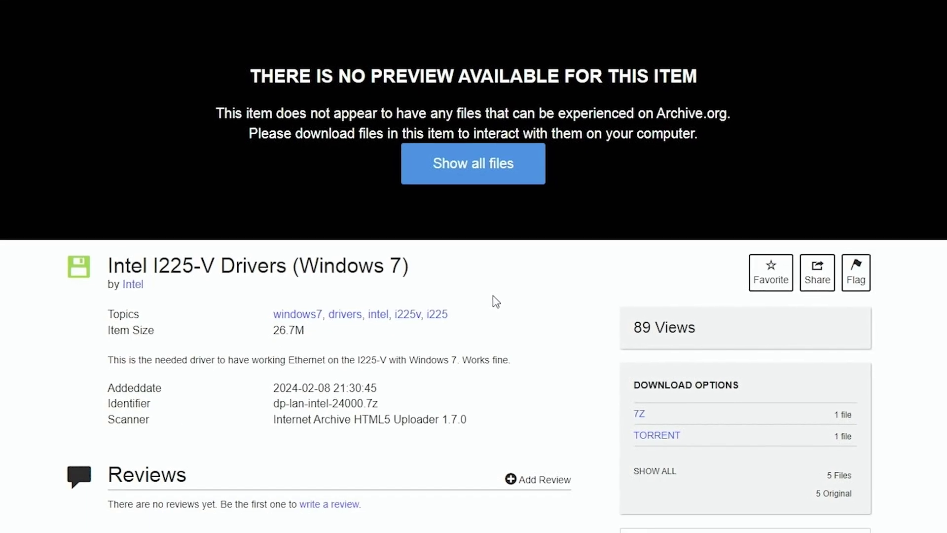
Highlight and then deselect the Intel I225-V Drivers (Windows 7) item title
drag(109, 265, 407, 252)
click(434, 256)
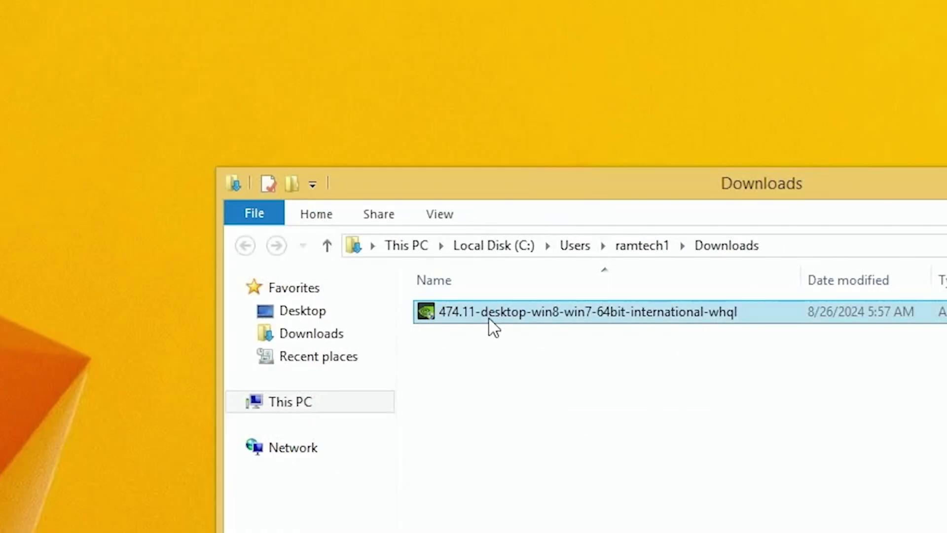
Select the 474.11 NVIDIA driver installer in the Downloads folder
click(486, 318)
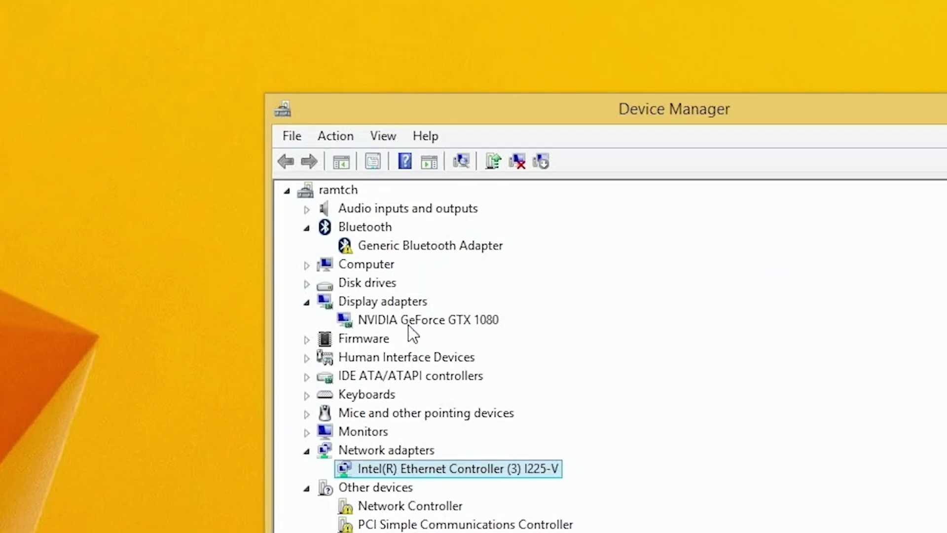
Select the NVIDIA GeForce GTX 1080 display adapter and check the system volume flyout
click(409, 323)
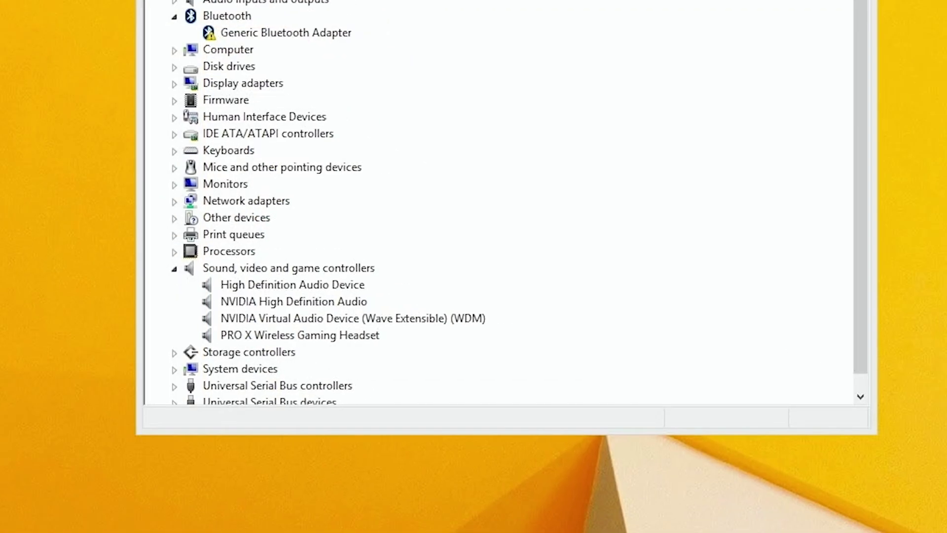
click(850, 514)
mouse_move(863, 318)
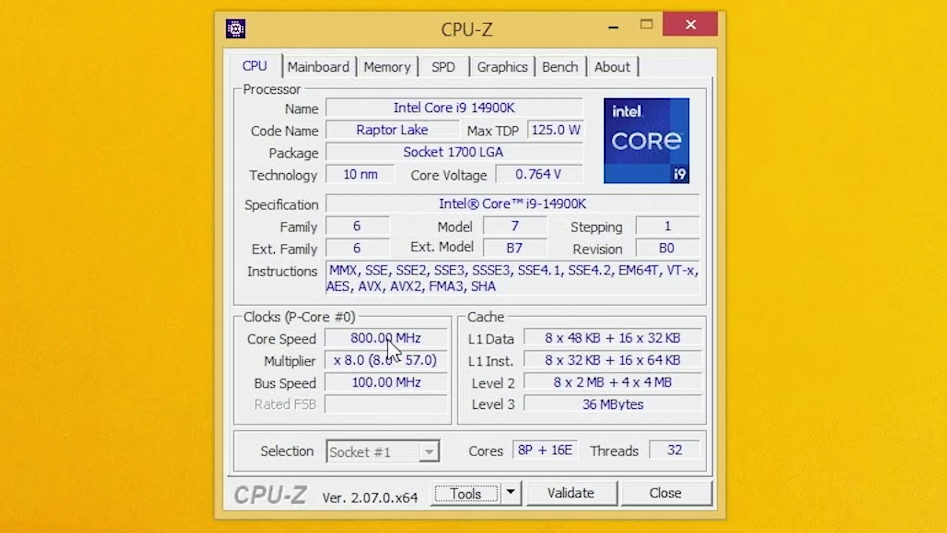
In CPU-Z, view the memory and GTX 1080 graphics details, then run the CPU benchmark
click(510, 493)
click(432, 321)
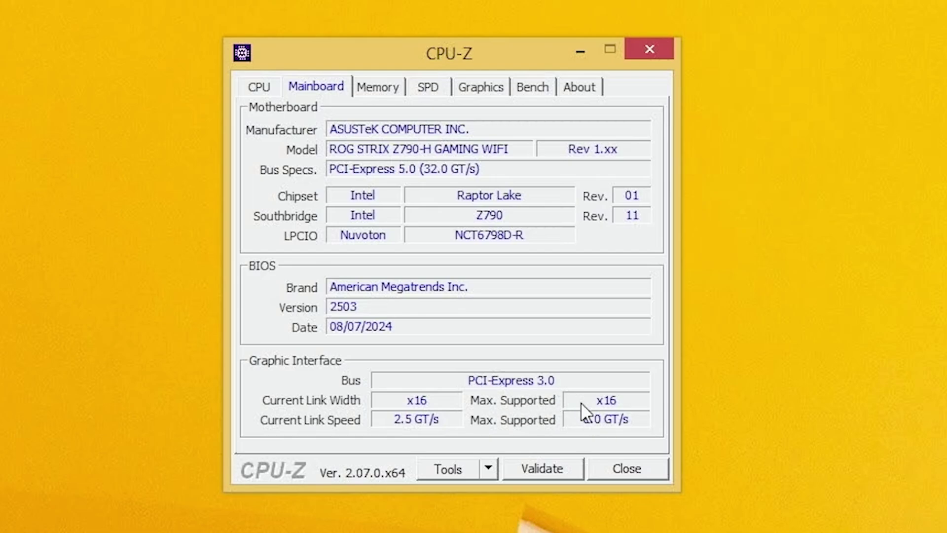
click(379, 89)
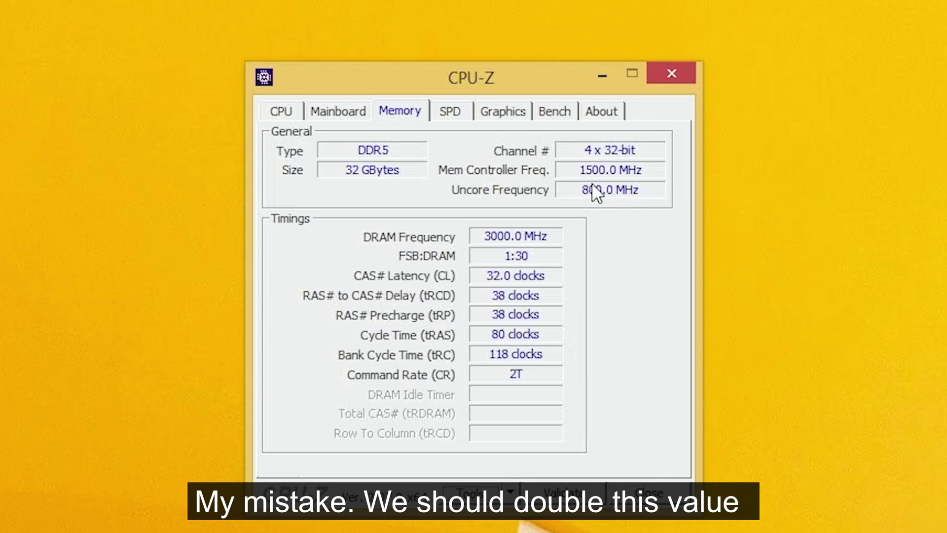
click(498, 114)
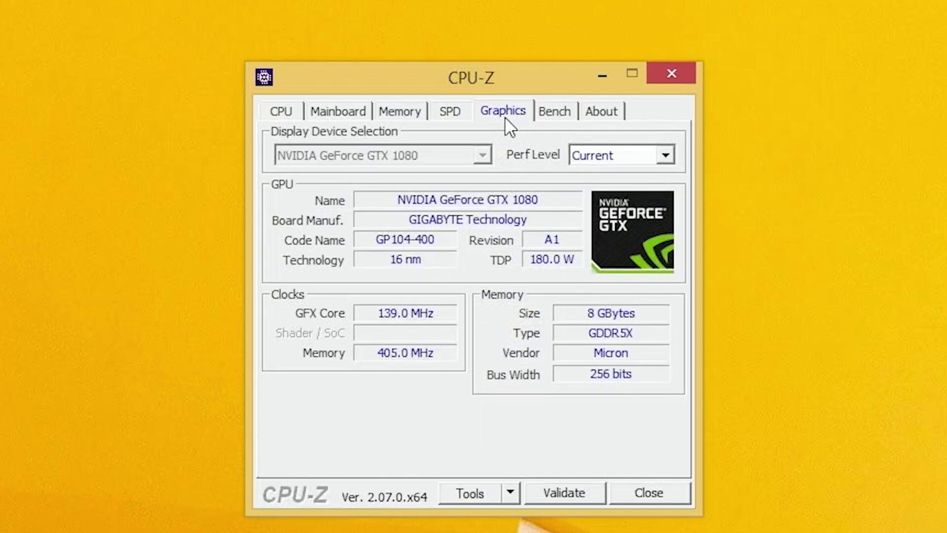
click(556, 123)
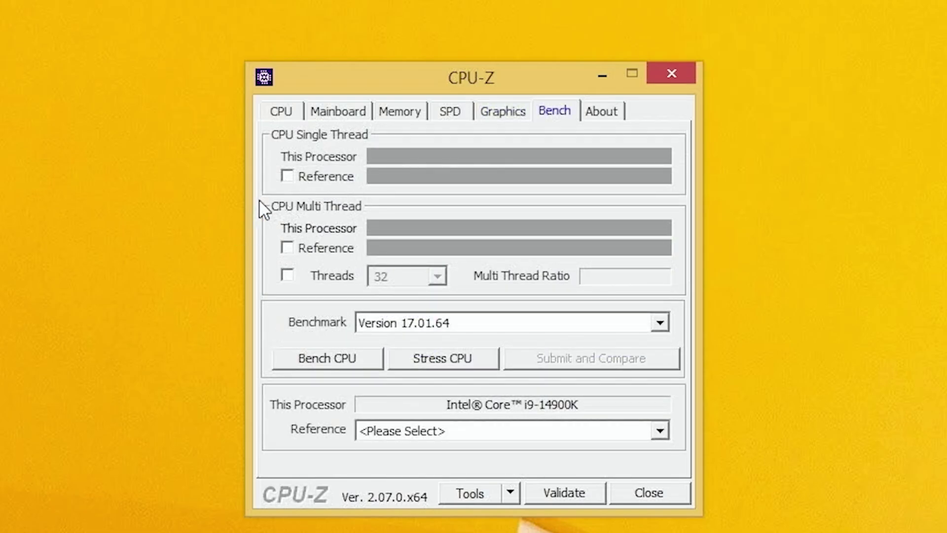
click(332, 363)
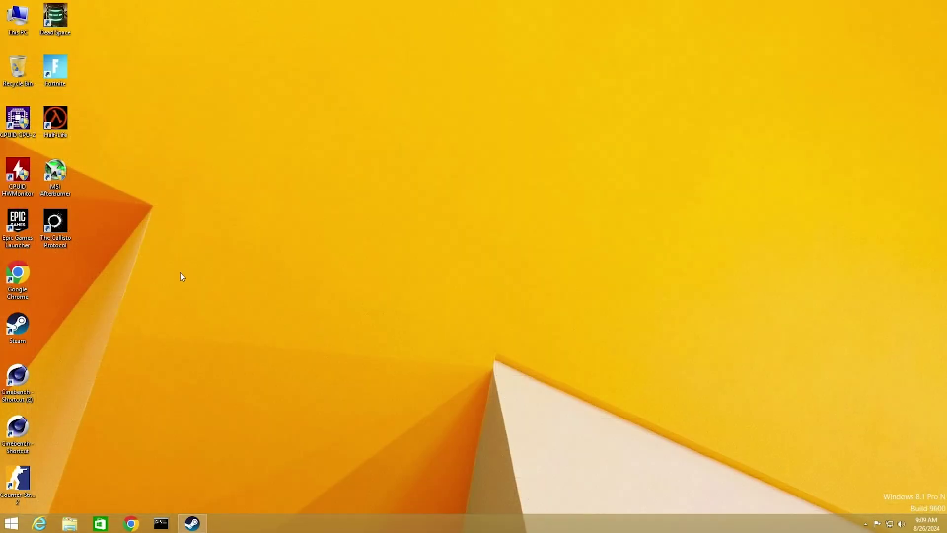
Launch Chrome and load google.com
double_click(18, 276)
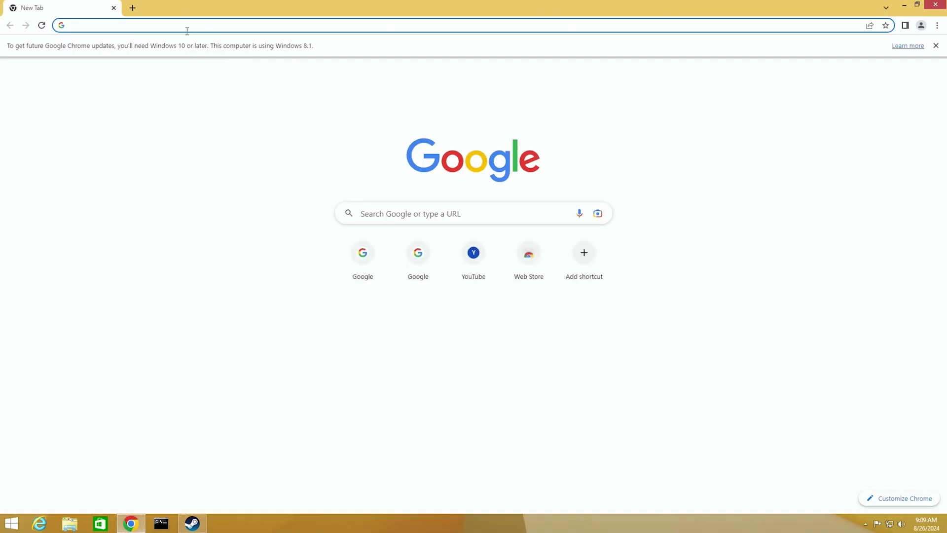
text(g)
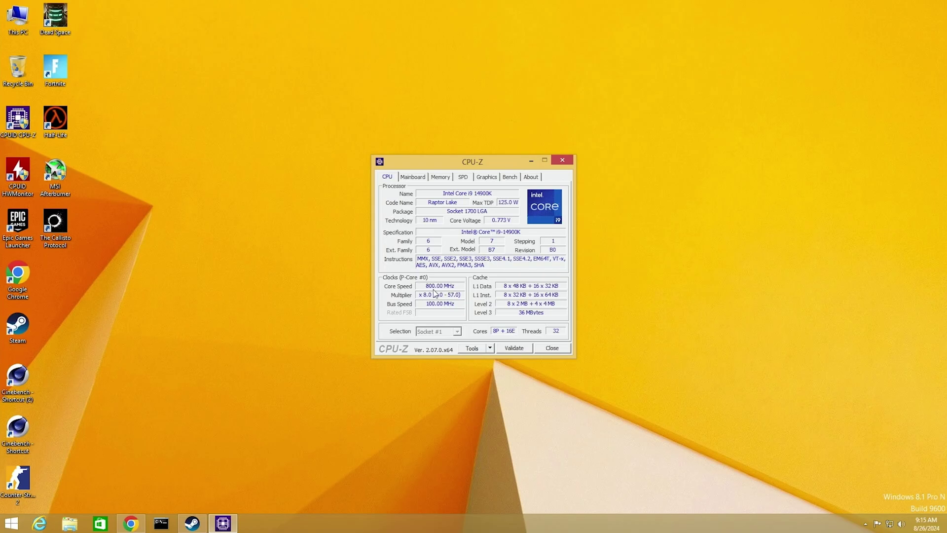
click(463, 176)
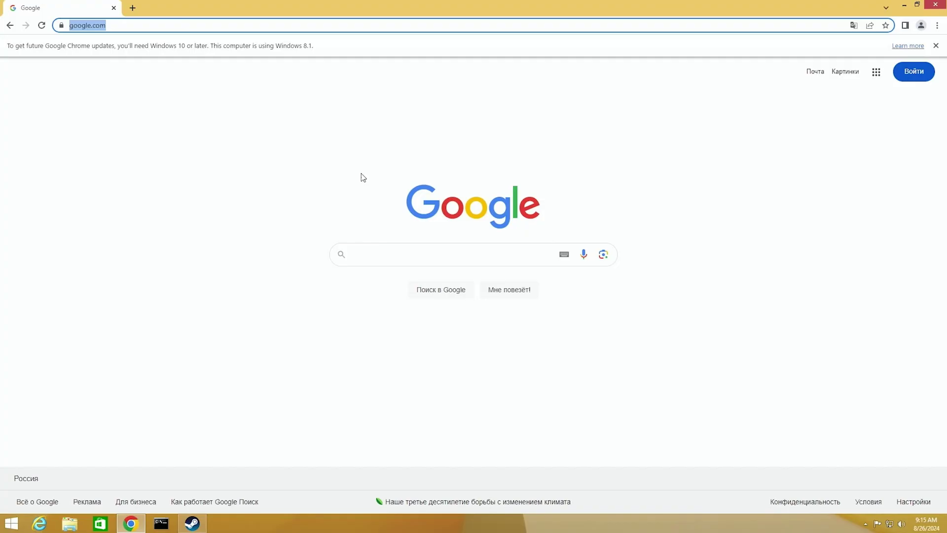
click(306, 260)
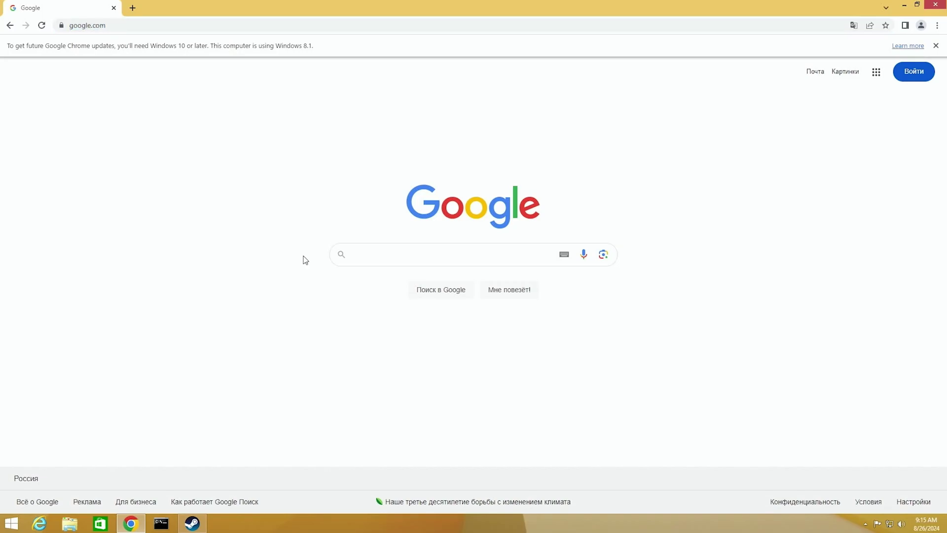
Browse the Start screen's Apps list, then return to the desktop
key(super)
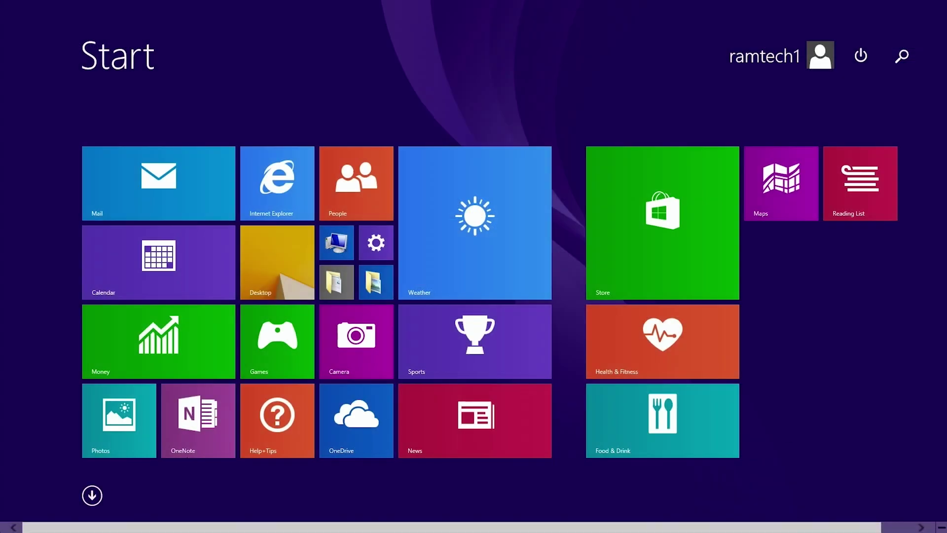
click(87, 502)
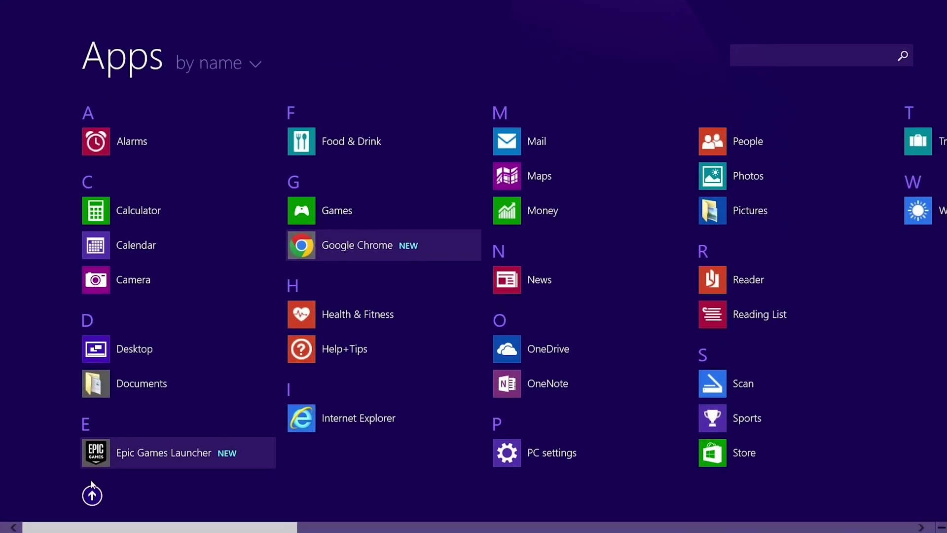
click(96, 497)
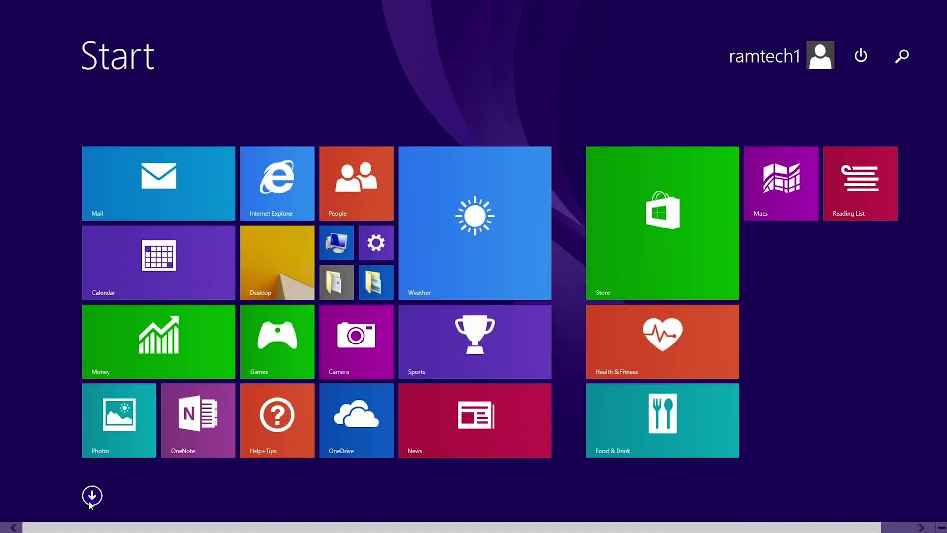
click(90, 498)
click(89, 498)
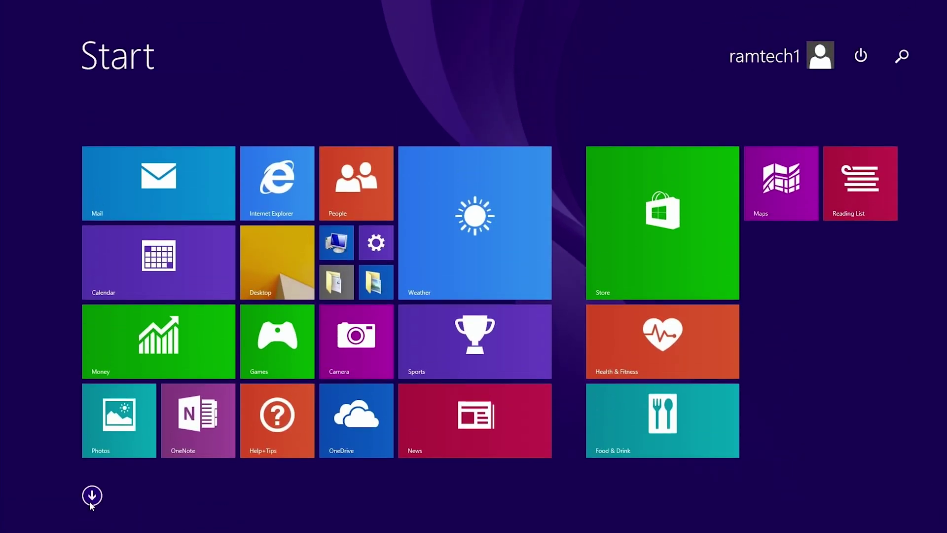
key(super)
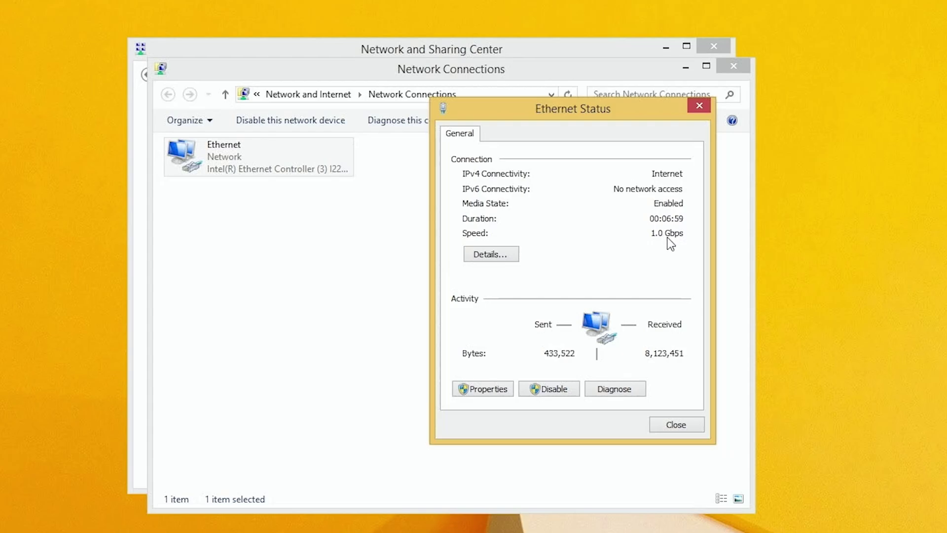
Close the Ethernet Status and Network Connections windows, then bring up the sound volume options
click(684, 426)
click(326, 247)
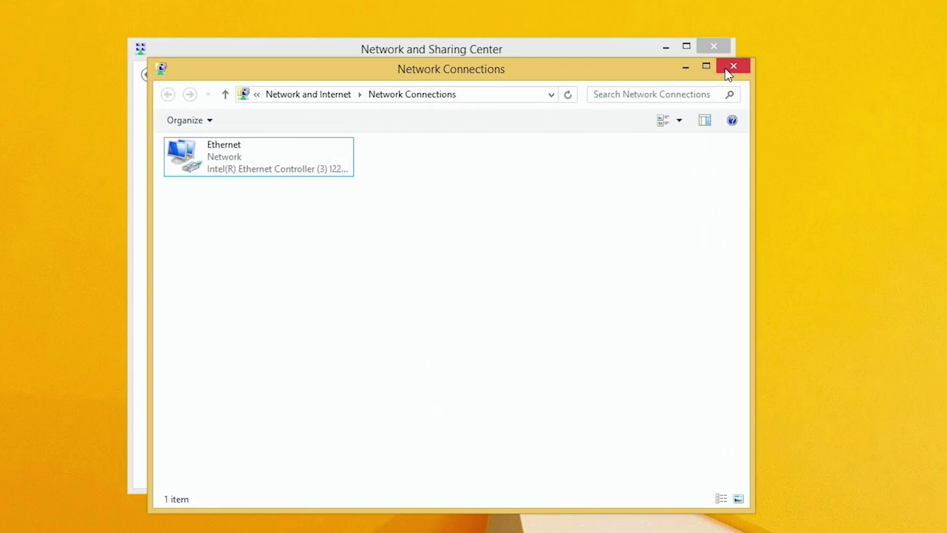
click(732, 67)
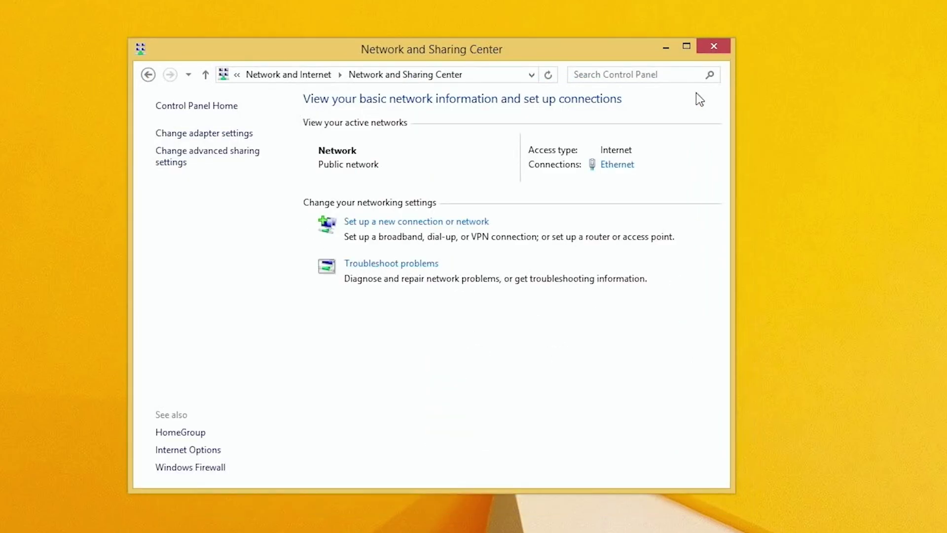
right_click(824, 510)
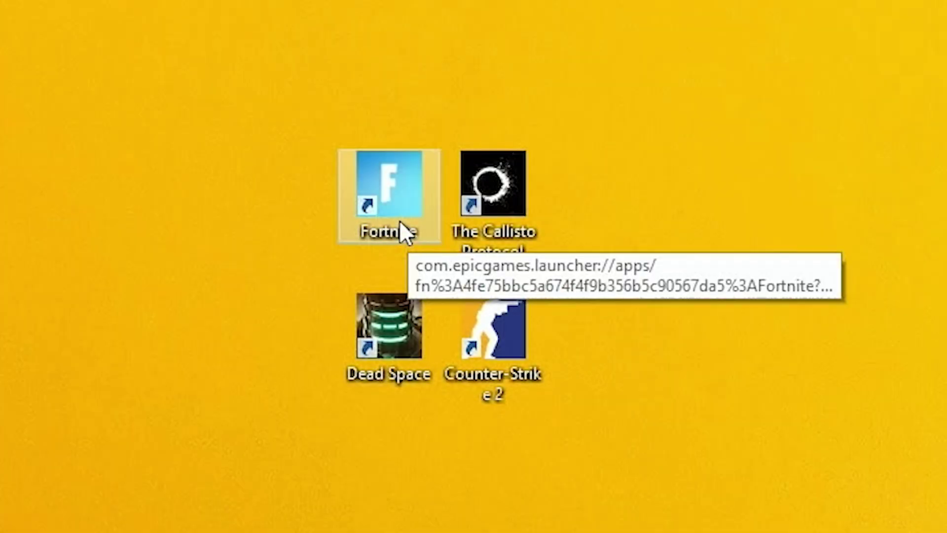
Try the Fortnite, Dead Space and Half-Life desktop shortcuts one after another
double_click(346, 200)
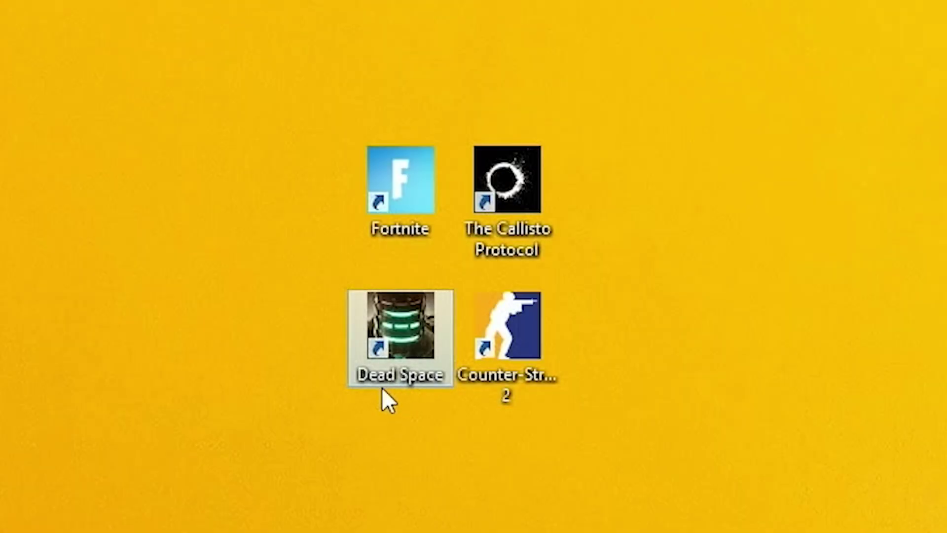
double_click(389, 376)
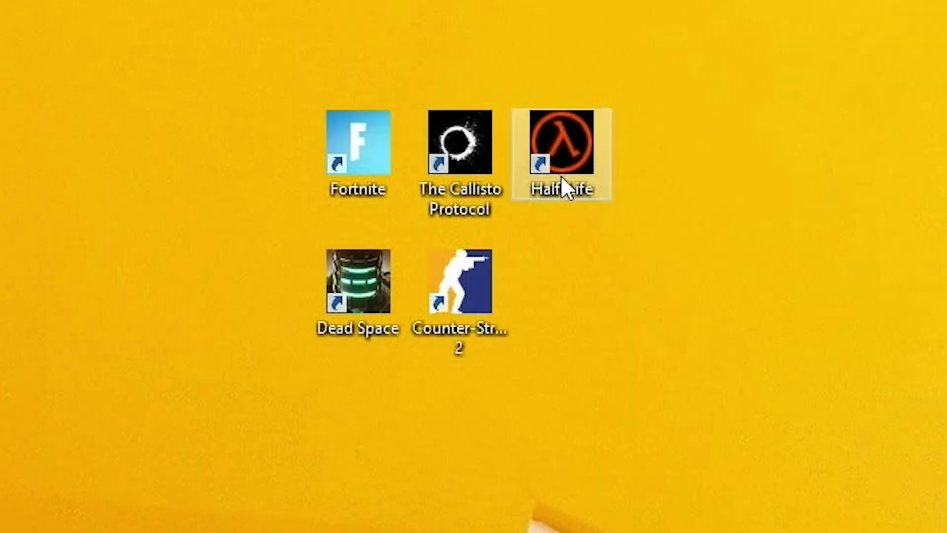
double_click(550, 146)
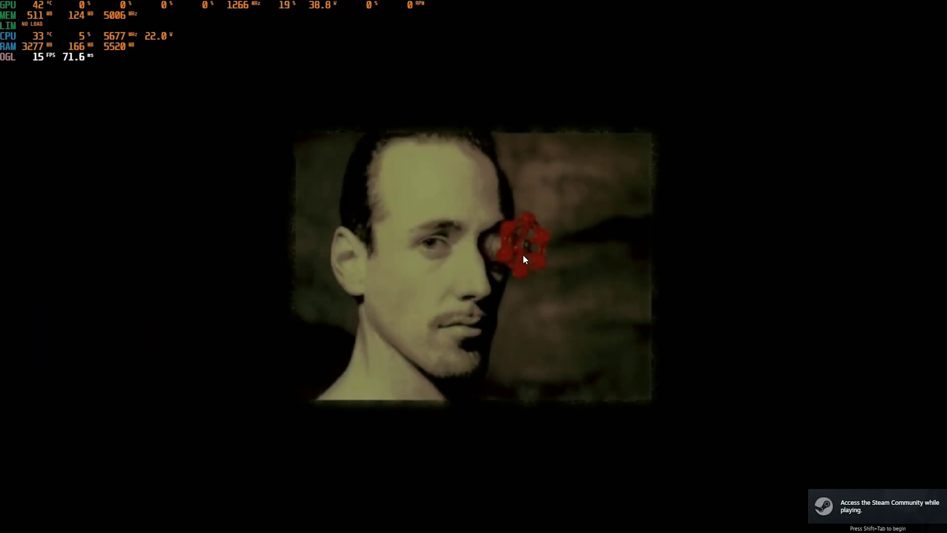
Walk forward to the red ladder and climb up the shaft
key(w)
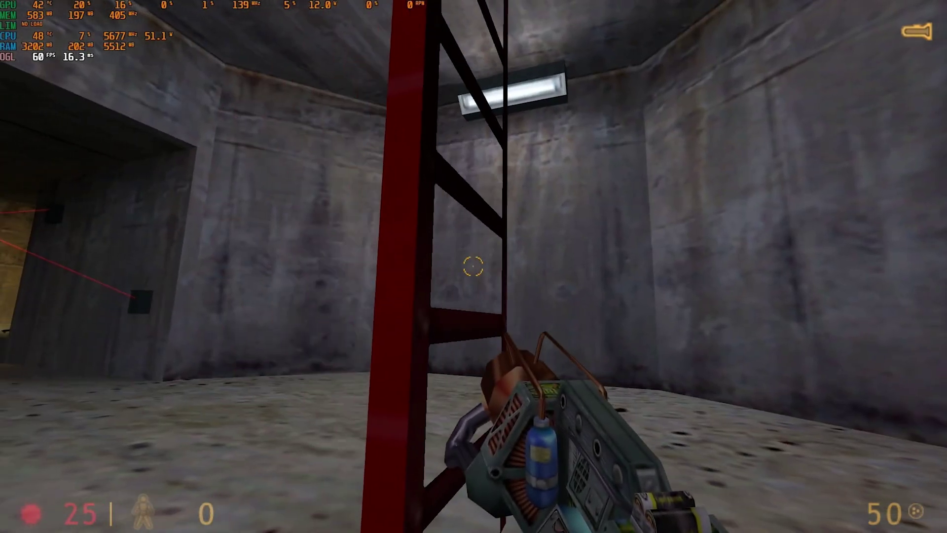
key(w)
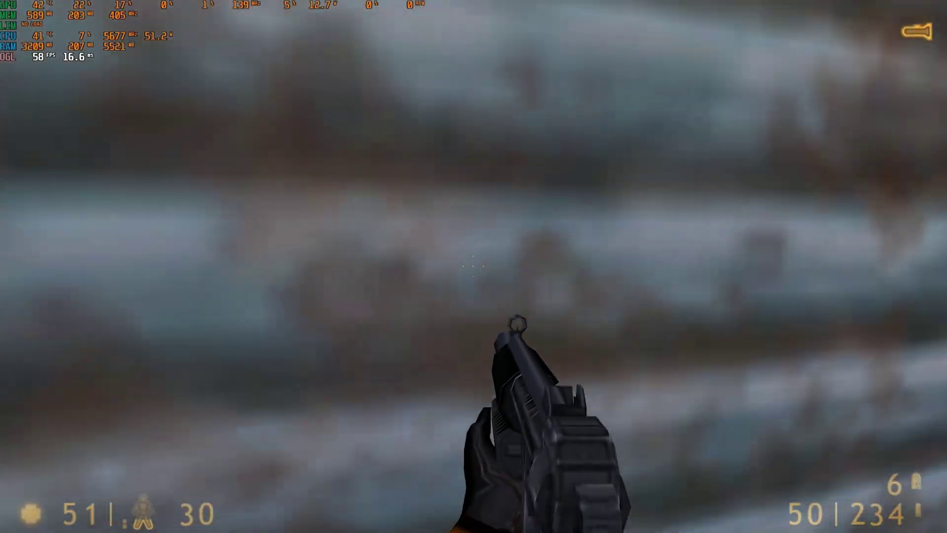